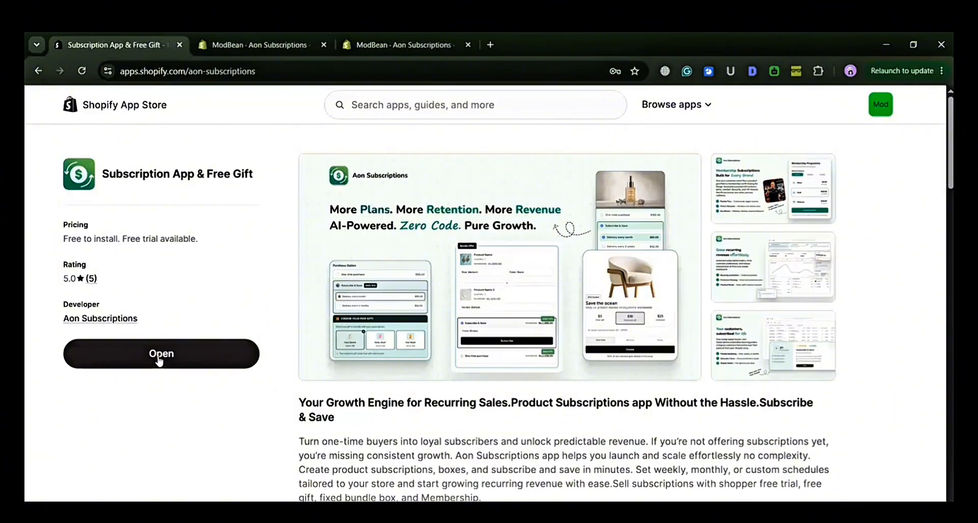
Open the Aon Subscriptions app and start creating a new Volume Bundle plan.
{"action": "left_click", "coordinate": [159, 357]}
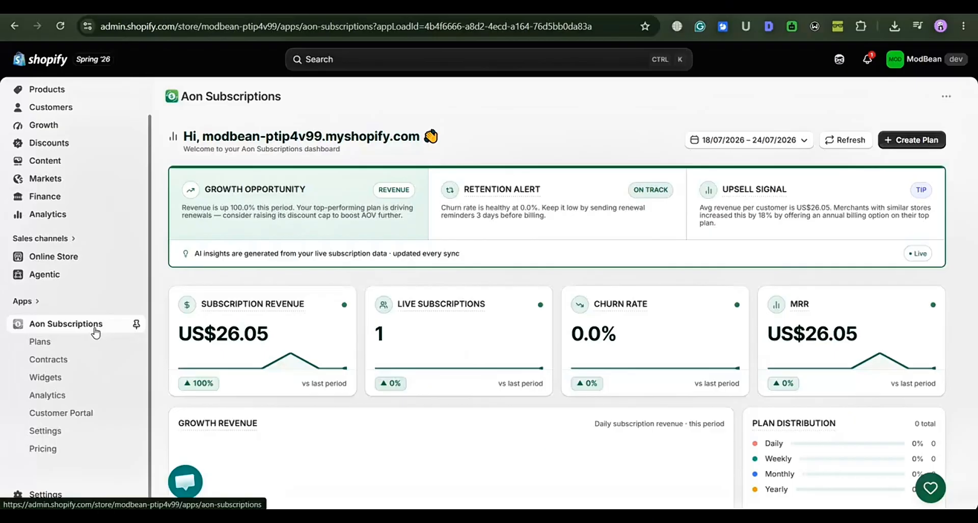
{"action": "left_click", "coordinate": [912, 141]}
{"action": "scroll", "coordinate": [410, 359], "scroll_direction": "down", "scroll_amount": 1}
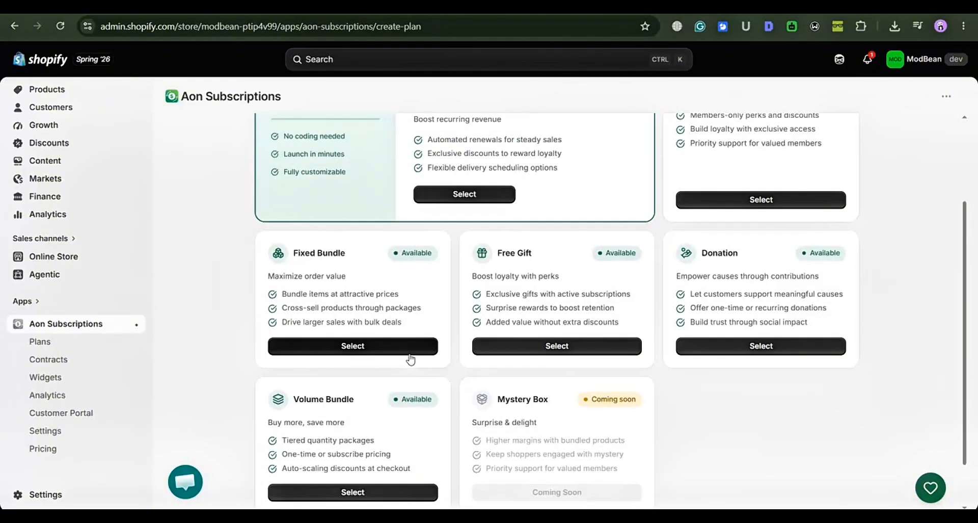
{"action": "scroll", "coordinate": [410, 359], "scroll_direction": "down", "scroll_amount": 1}
{"action": "left_click", "coordinate": [384, 430]}
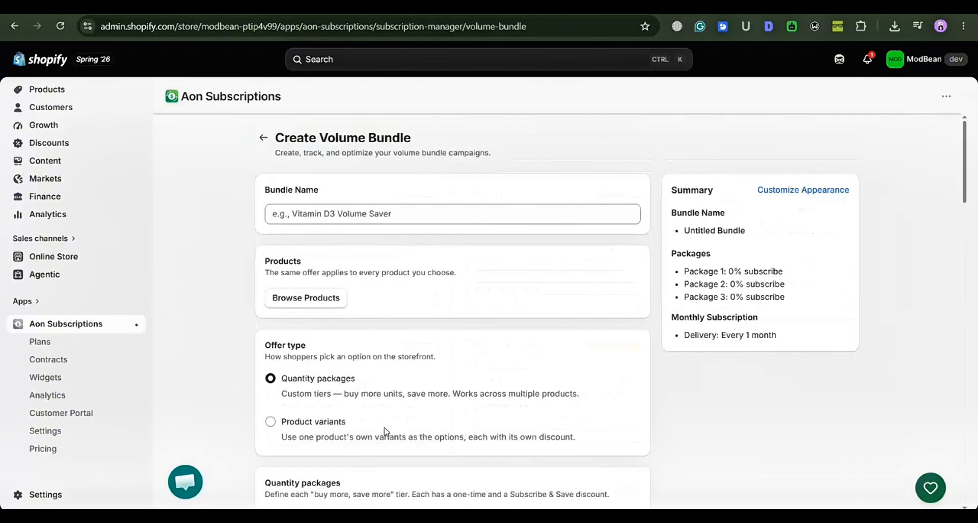
Name the bundle "Volume" and add the products 3 Month Gift Subscription and 16oz Bird Song Sipper.
{"action": "left_click", "coordinate": [460, 212]}
{"action": "type", "text": "Volume"}
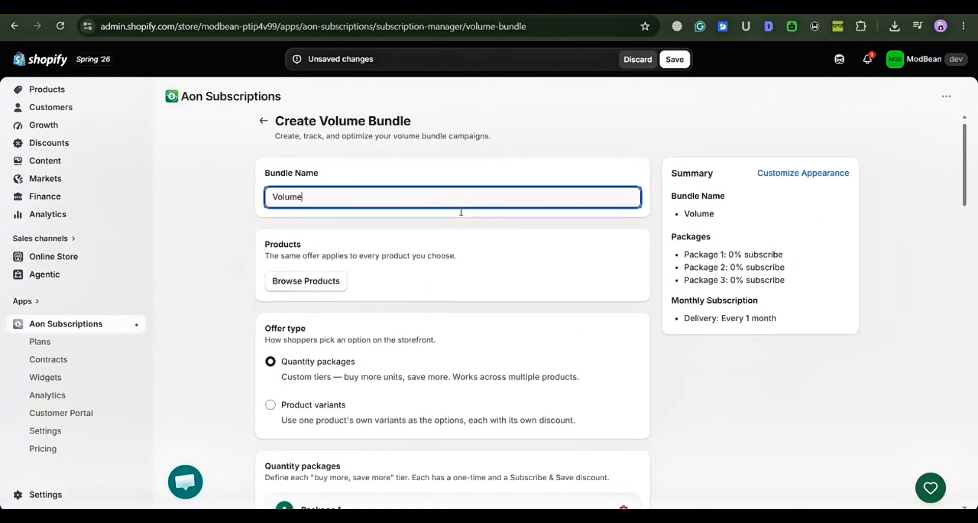
{"action": "scroll", "coordinate": [350, 288], "scroll_direction": "down", "scroll_amount": 1}
{"action": "left_click", "coordinate": [322, 251]}
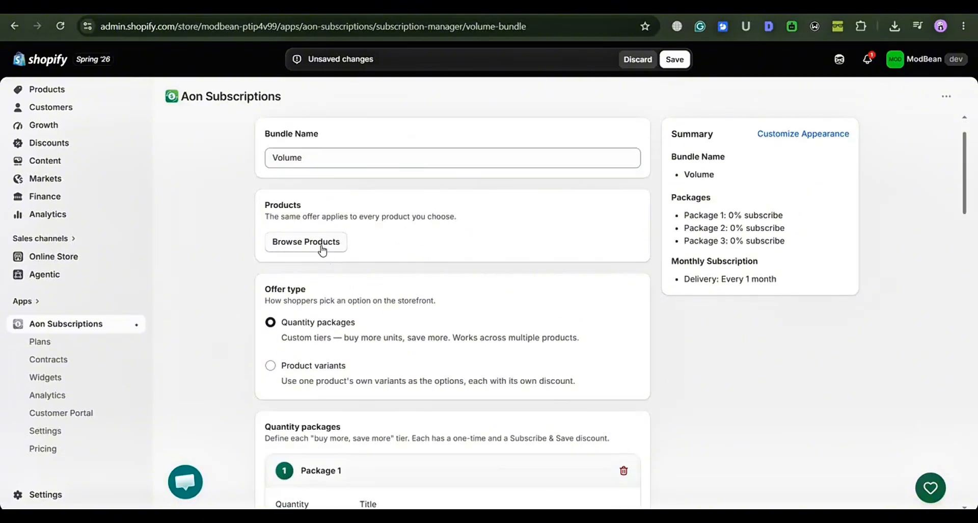
{"action": "left_click", "coordinate": [387, 320]}
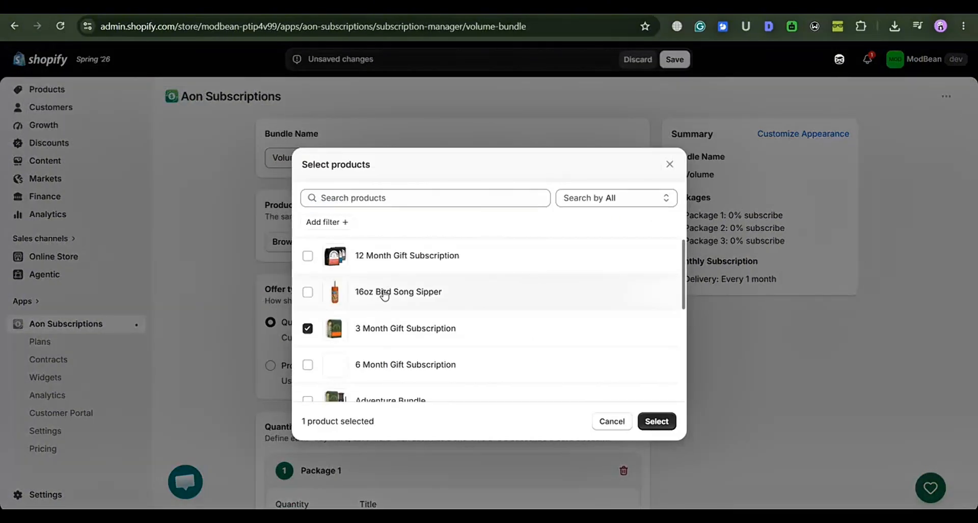
{"action": "left_click", "coordinate": [383, 293]}
{"action": "left_click", "coordinate": [669, 422]}
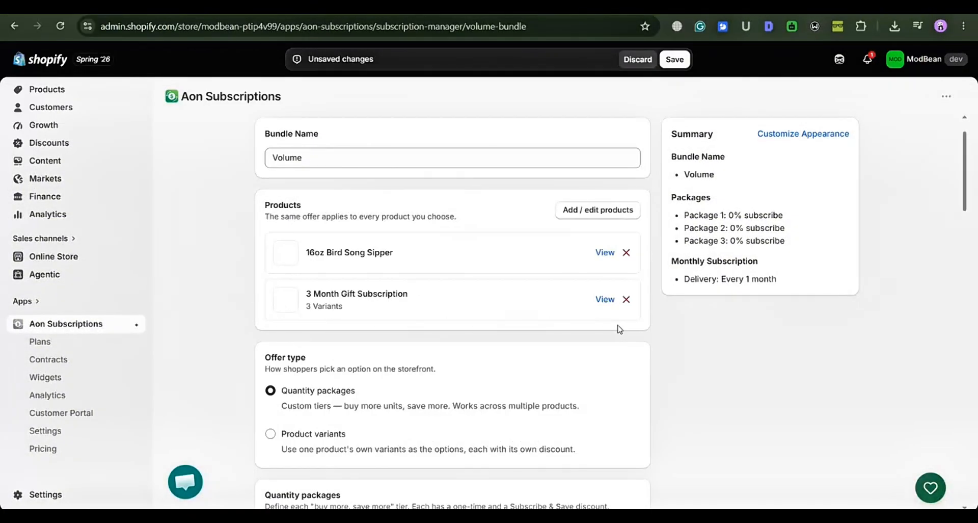
Review the bundle's offer type, quantity packages, Subscribe & Save benefits and subscription frequency settings.
{"action": "scroll", "coordinate": [619, 329], "scroll_direction": "down", "scroll_amount": 1}
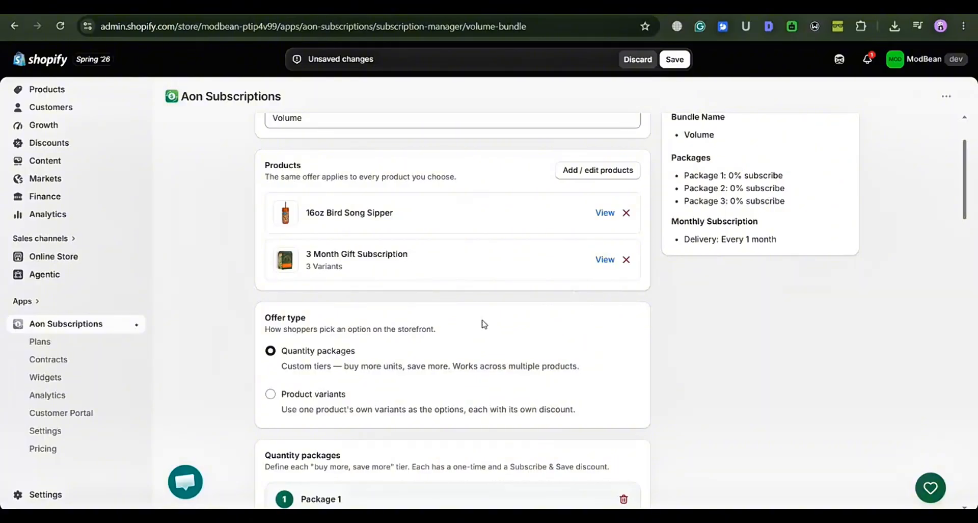
{"action": "scroll", "coordinate": [484, 324], "scroll_direction": "down", "scroll_amount": 2}
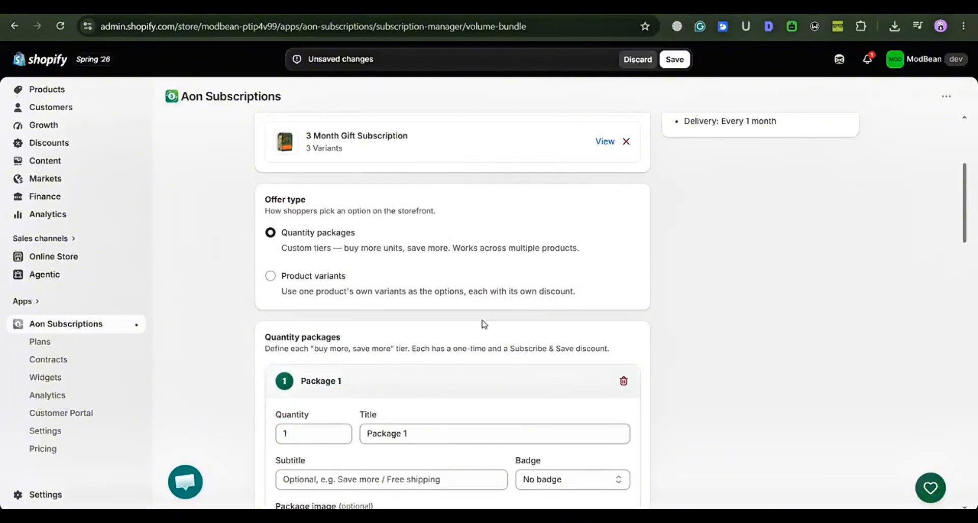
{"action": "scroll", "coordinate": [484, 324], "scroll_direction": "up", "scroll_amount": 2}
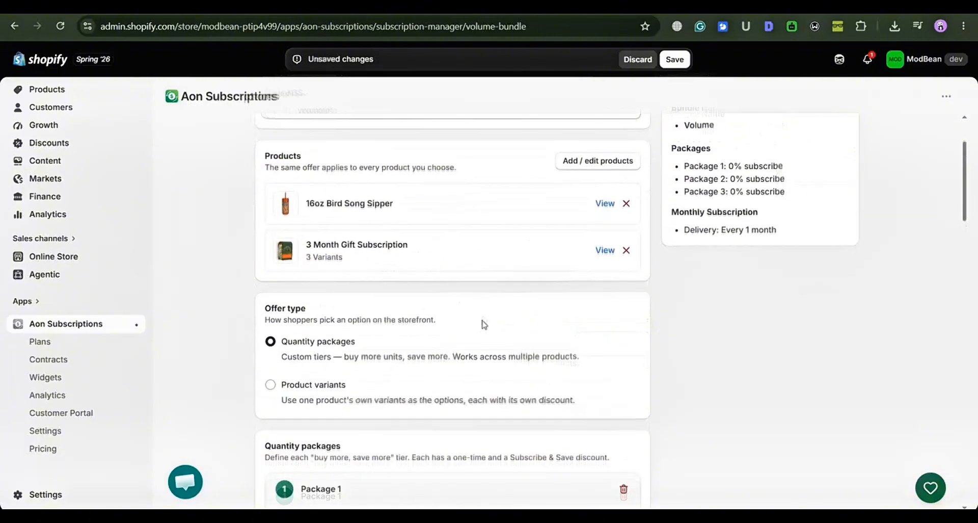
{"action": "scroll", "coordinate": [484, 324], "scroll_direction": "down", "scroll_amount": 1}
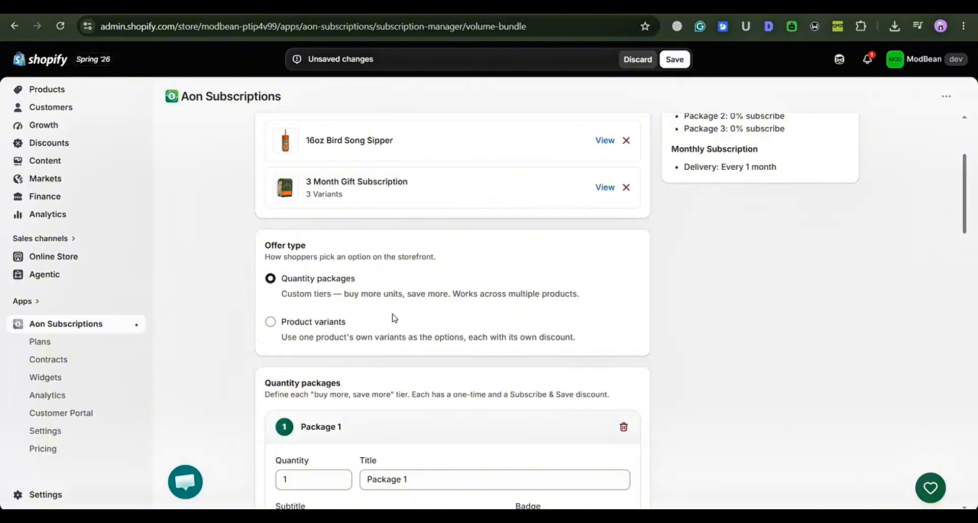
{"action": "scroll", "coordinate": [764, 284], "scroll_direction": "down", "scroll_amount": 5}
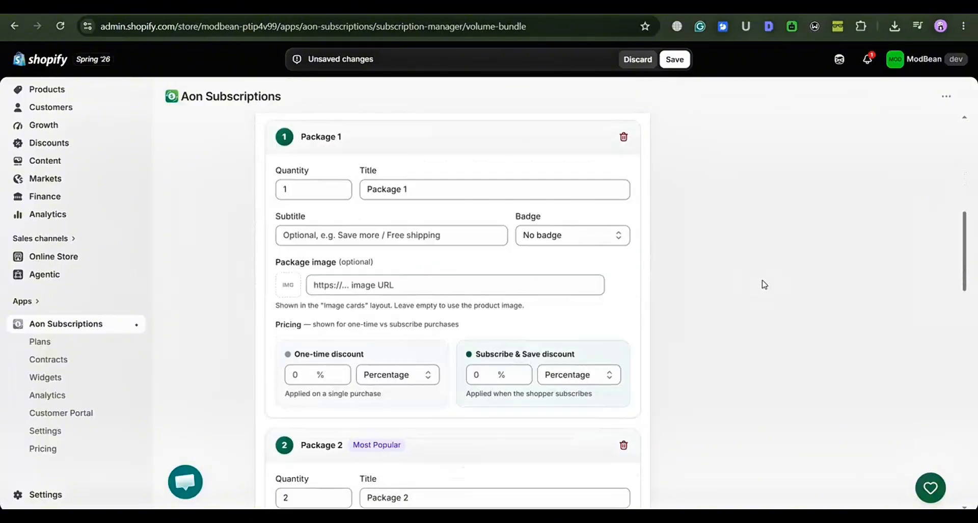
{"action": "scroll", "coordinate": [764, 285], "scroll_direction": "down", "scroll_amount": 15}
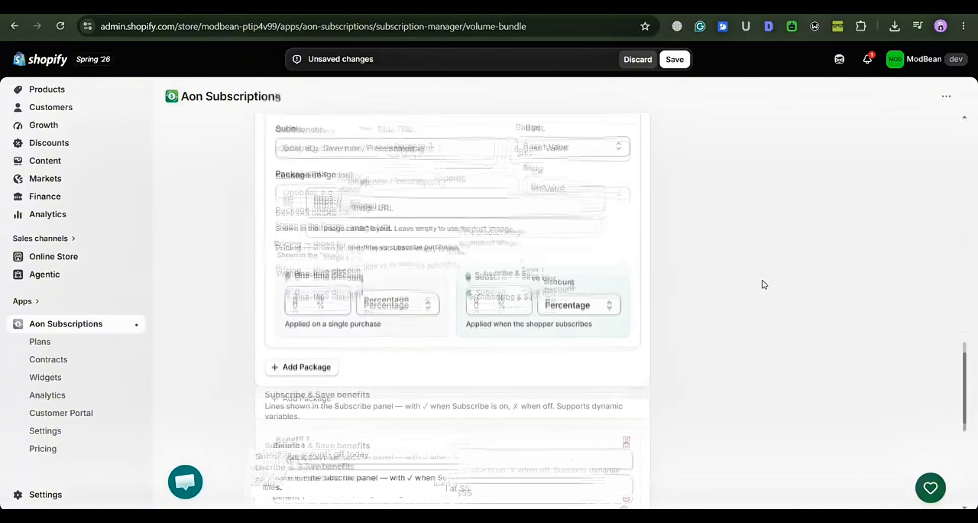
{"action": "scroll", "coordinate": [765, 285], "scroll_direction": "down", "scroll_amount": 8}
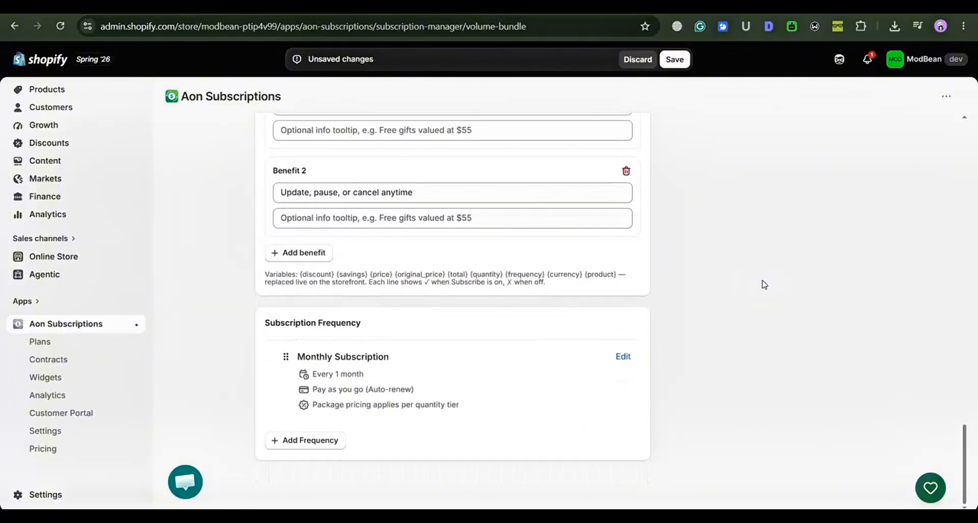
{"action": "scroll", "coordinate": [714, 285], "scroll_direction": "up", "scroll_amount": 15}
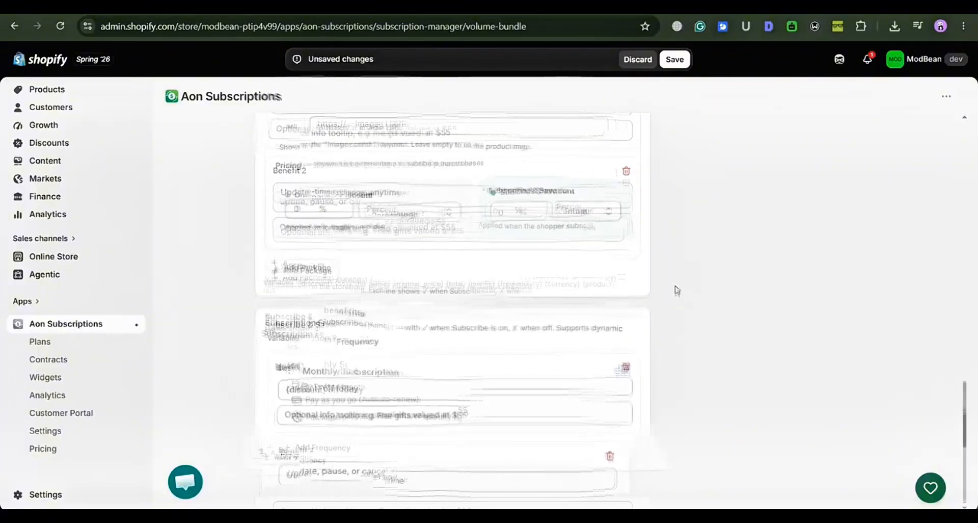
{"action": "scroll", "coordinate": [676, 289], "scroll_direction": "up", "scroll_amount": 5}
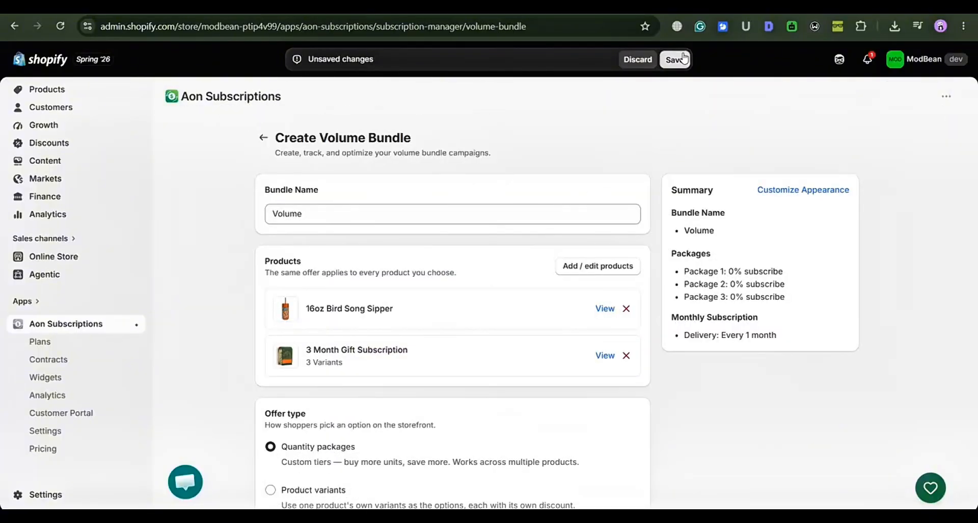
Save the volume bundle plan and open the appearance customization of its widget.
{"action": "left_click", "coordinate": [683, 60]}
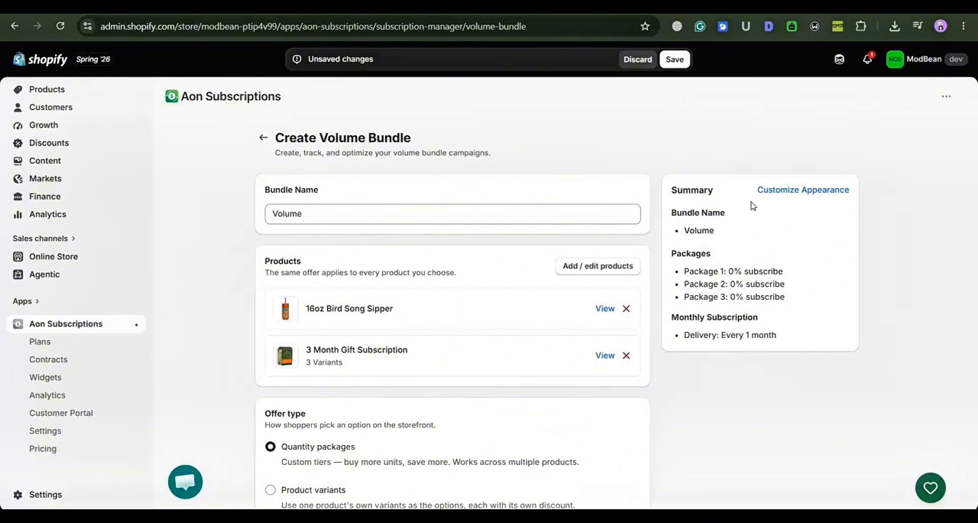
{"action": "left_click", "coordinate": [802, 194]}
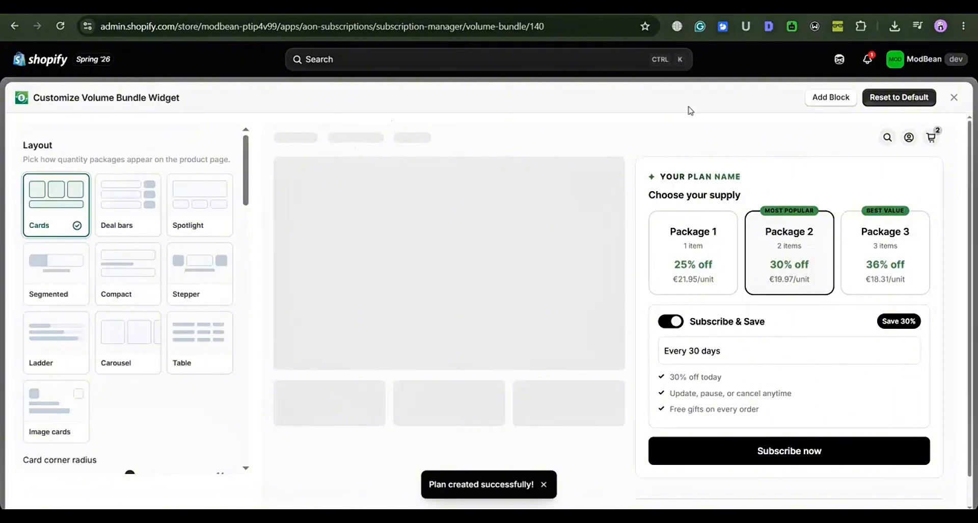
Add the Volume Bundle block to the theme's default product template and move it higher in the block order.
{"action": "left_click", "coordinate": [824, 108]}
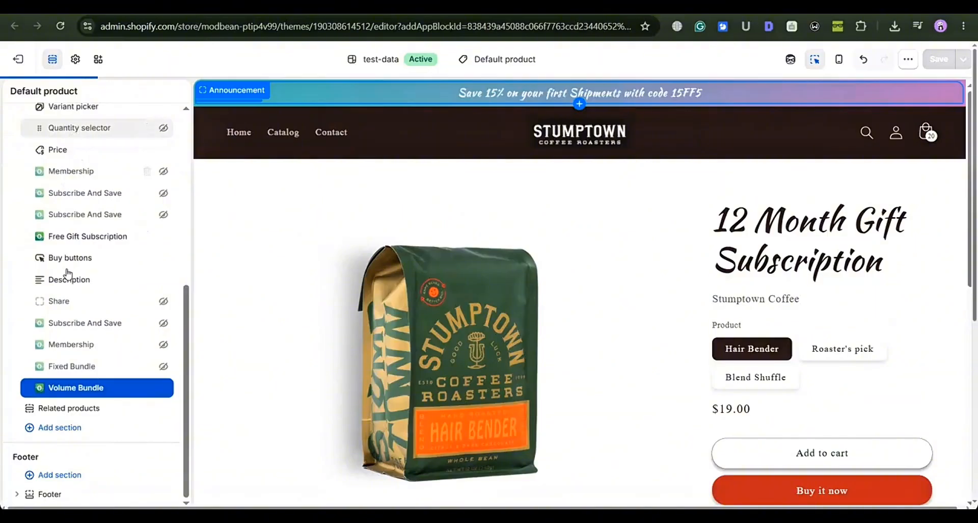
{"action": "scroll", "coordinate": [68, 274], "scroll_direction": "up", "scroll_amount": 1}
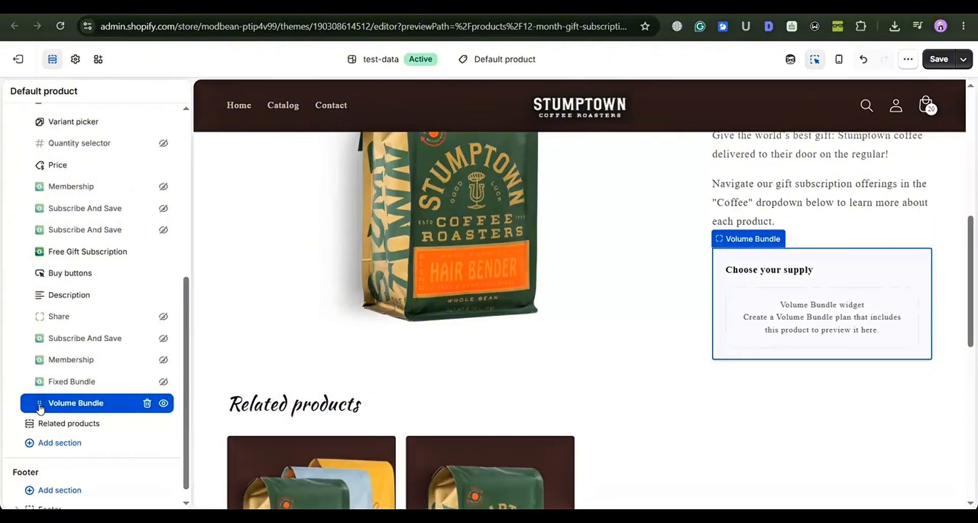
{"action": "left_click_drag", "start_coordinate": [39, 408], "coordinate": [40, 316]}
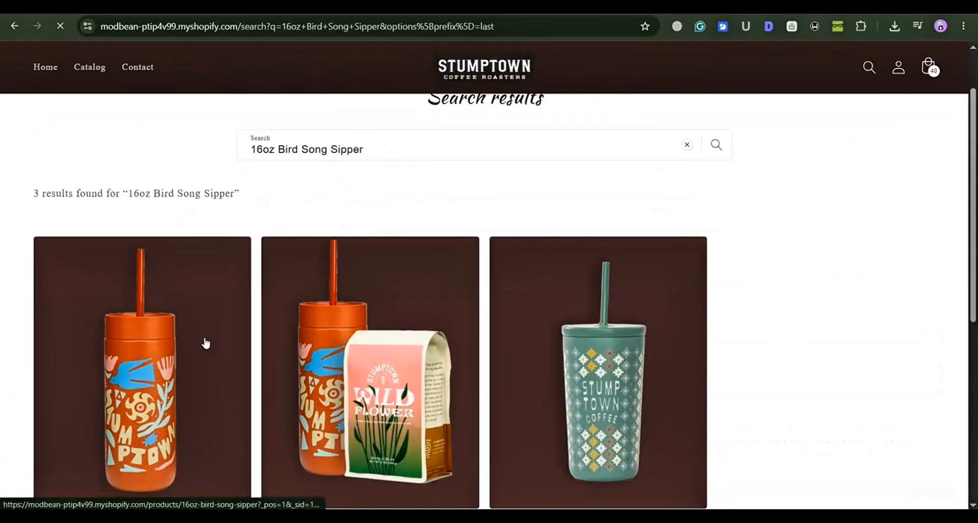
Open the 16oz Bird Song Sipper product page in the storefront and examine its volume bundle widget.
{"action": "scroll", "coordinate": [214, 324], "scroll_direction": "down", "scroll_amount": 3}
{"action": "left_click", "coordinate": [131, 334]}
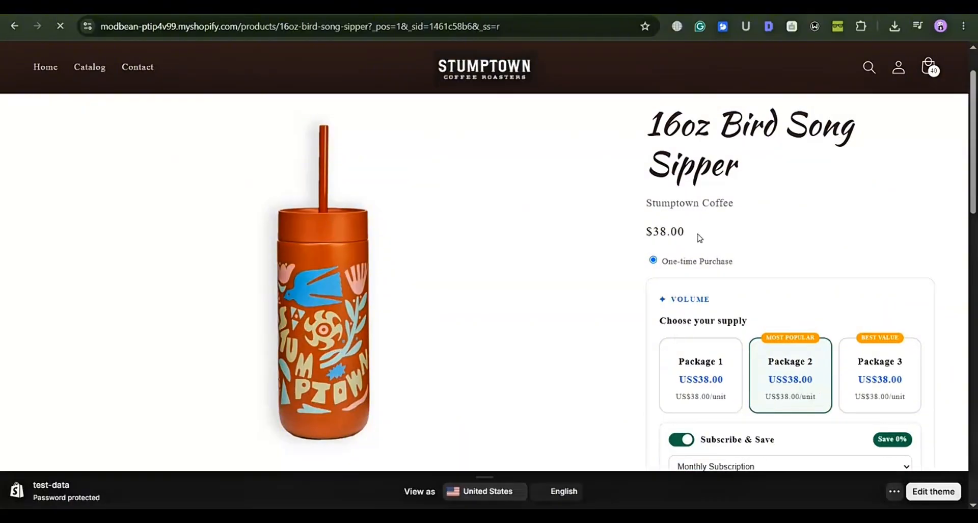
{"action": "scroll", "coordinate": [614, 238], "scroll_direction": "down", "scroll_amount": 2}
{"action": "scroll", "coordinate": [614, 238], "scroll_direction": "down", "scroll_amount": 3}
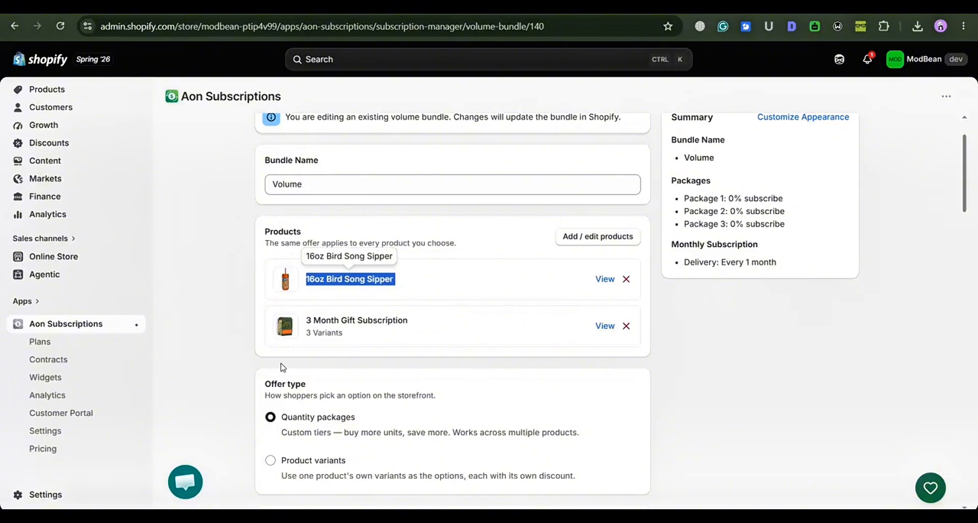
Change the volume bundle's offer type to Product variants and save the plan.
{"action": "left_click", "coordinate": [226, 420]}
{"action": "scroll", "coordinate": [226, 421], "scroll_direction": "down", "scroll_amount": 1}
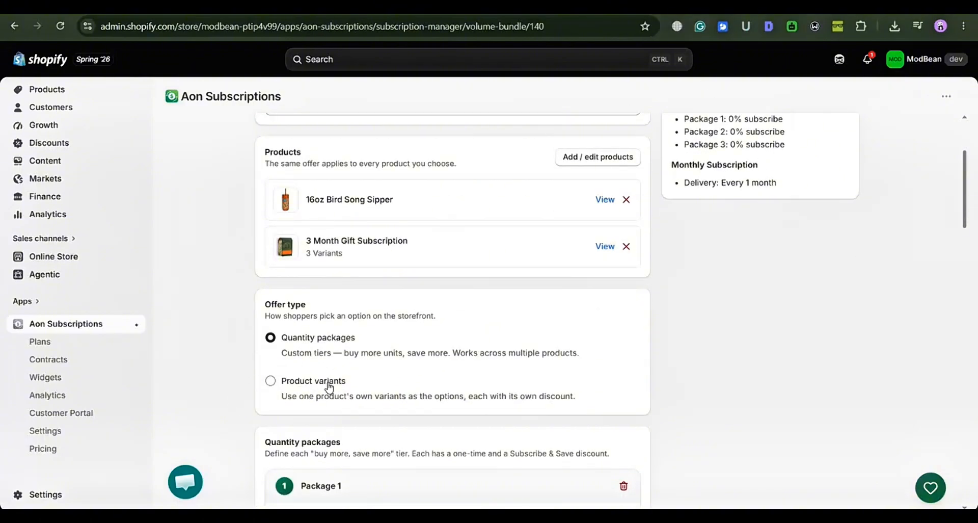
{"action": "left_click", "coordinate": [328, 382]}
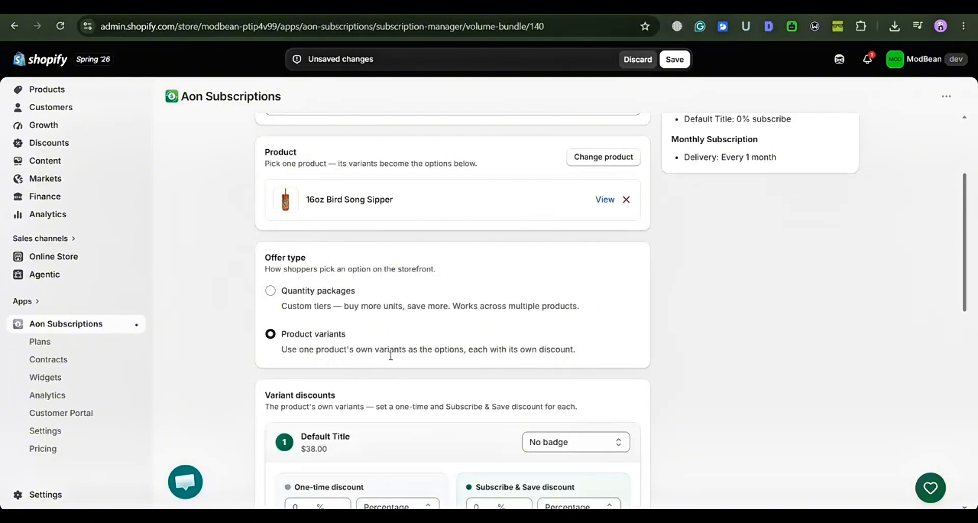
{"action": "left_click", "coordinate": [675, 59]}
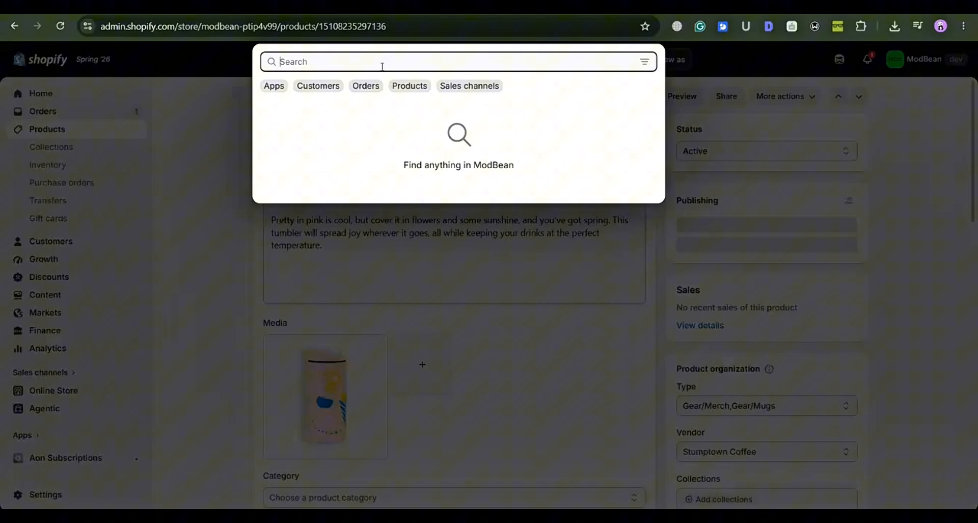
Search the store admin for 16oz Bird Song Sipper, open the product and check its variants and purchase options.
{"action": "type", "text": "16oz Bird Song Sipper"}
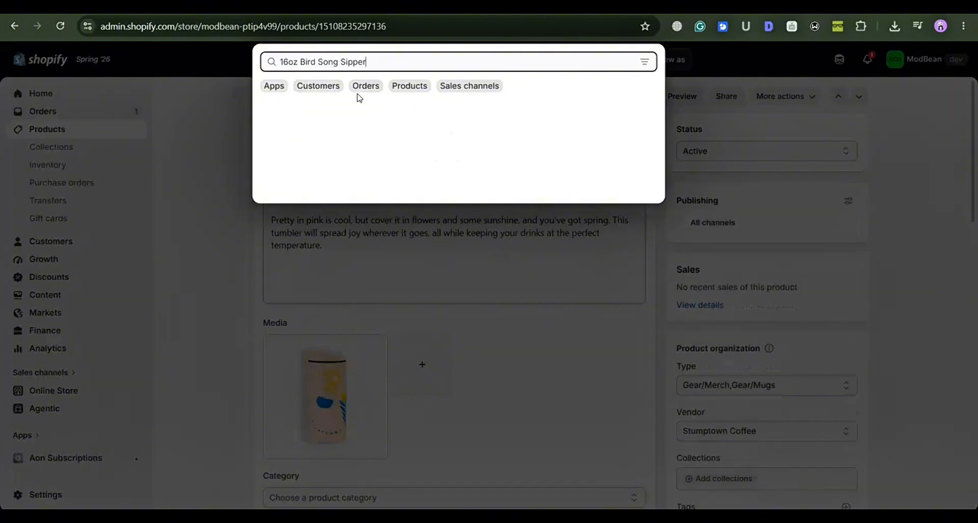
{"action": "left_click", "coordinate": [335, 93]}
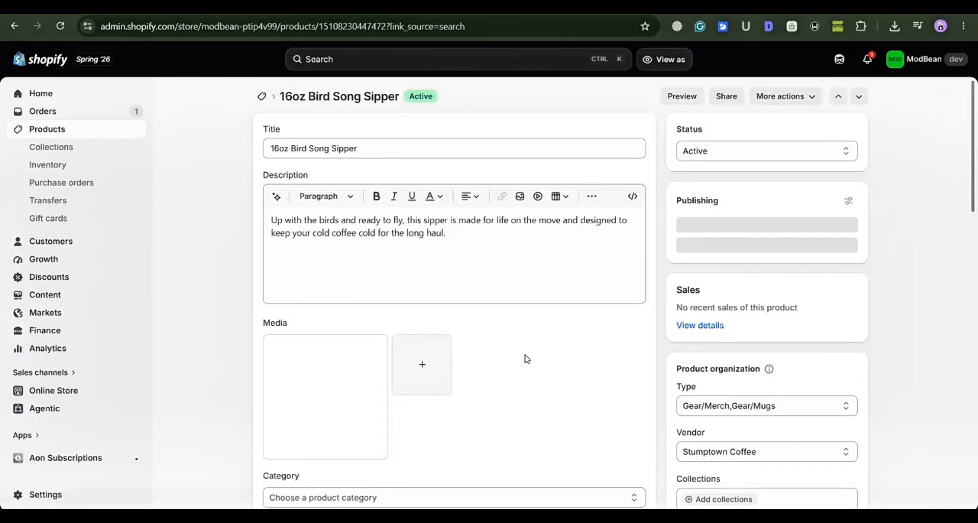
{"action": "scroll", "coordinate": [527, 346], "scroll_direction": "down", "scroll_amount": 2}
{"action": "scroll", "coordinate": [527, 339], "scroll_direction": "down", "scroll_amount": 6}
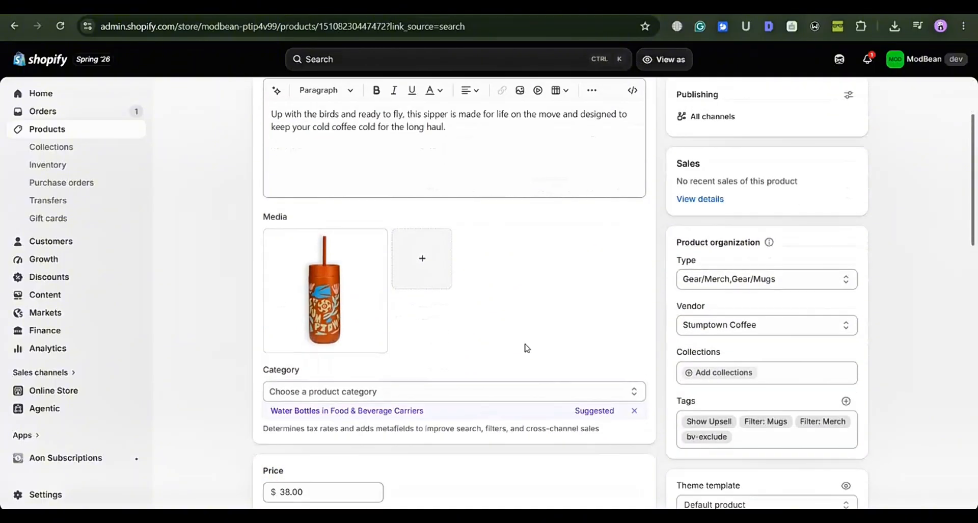
{"action": "scroll", "coordinate": [434, 336], "scroll_direction": "down", "scroll_amount": 3}
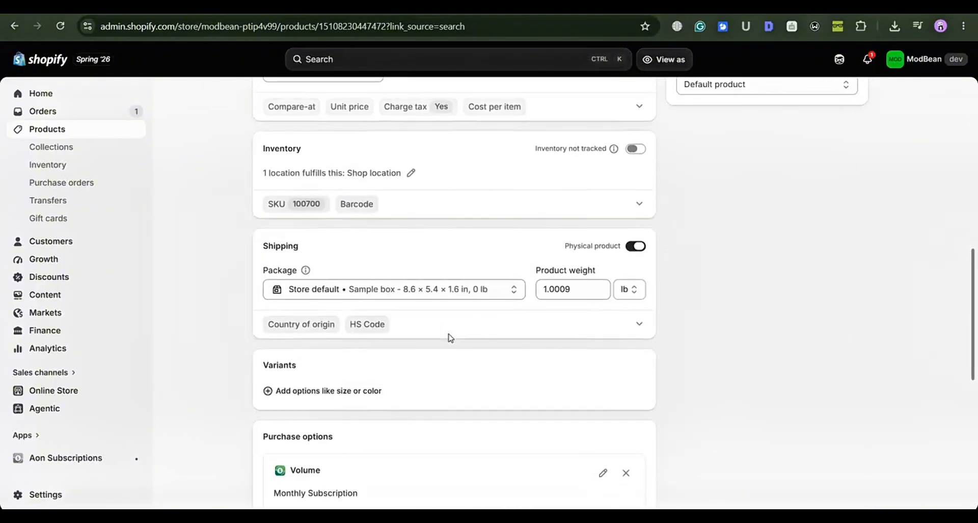
{"action": "scroll", "coordinate": [448, 352], "scroll_direction": "up", "scroll_amount": 1}
{"action": "scroll", "coordinate": [438, 296], "scroll_direction": "up", "scroll_amount": 3}
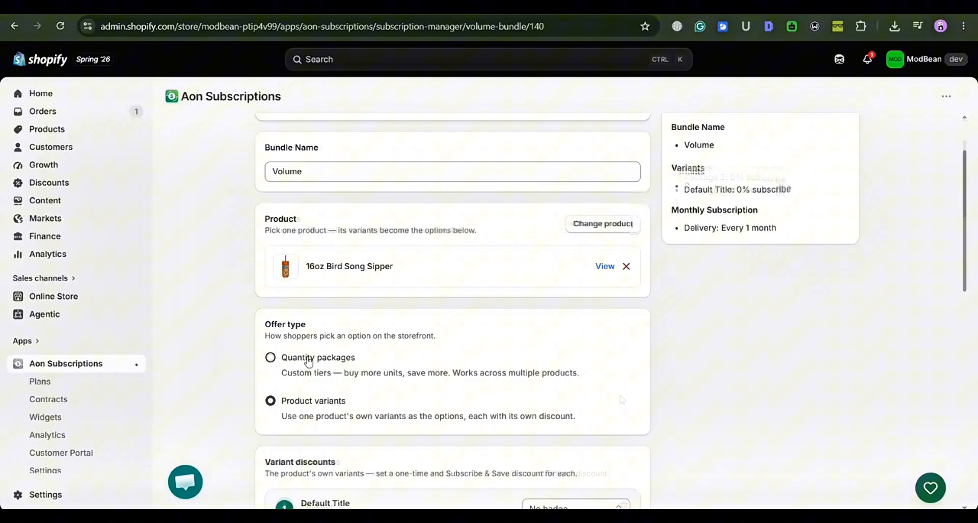
Set the volume bundle's offer type back to Quantity packages and save the plan.
{"action": "left_click", "coordinate": [270, 356]}
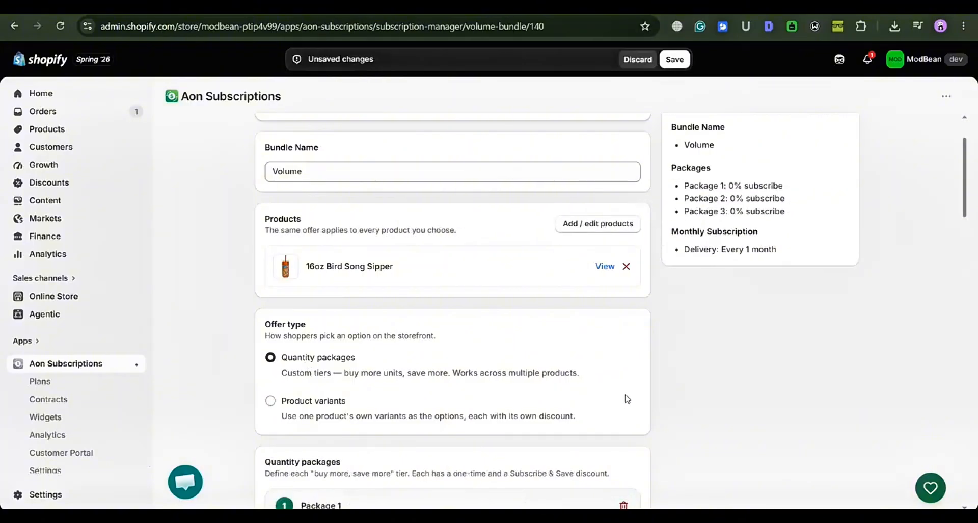
{"action": "scroll", "coordinate": [627, 398], "scroll_direction": "down", "scroll_amount": 4}
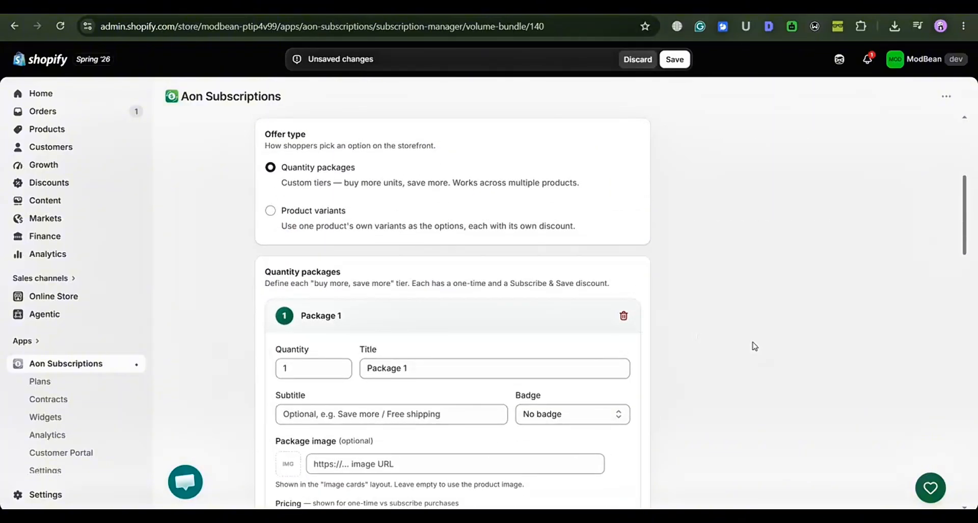
{"action": "scroll", "coordinate": [753, 344], "scroll_direction": "down", "scroll_amount": 1}
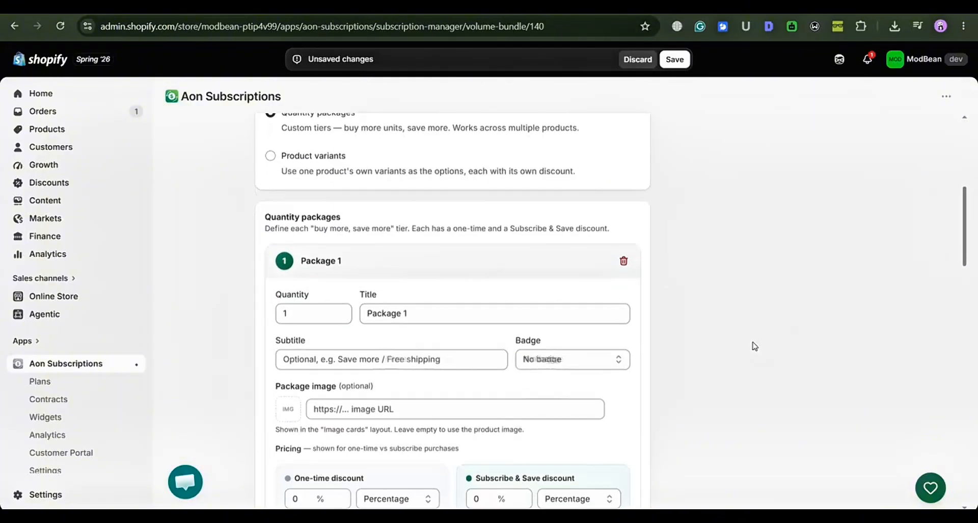
{"action": "left_click", "coordinate": [685, 61]}
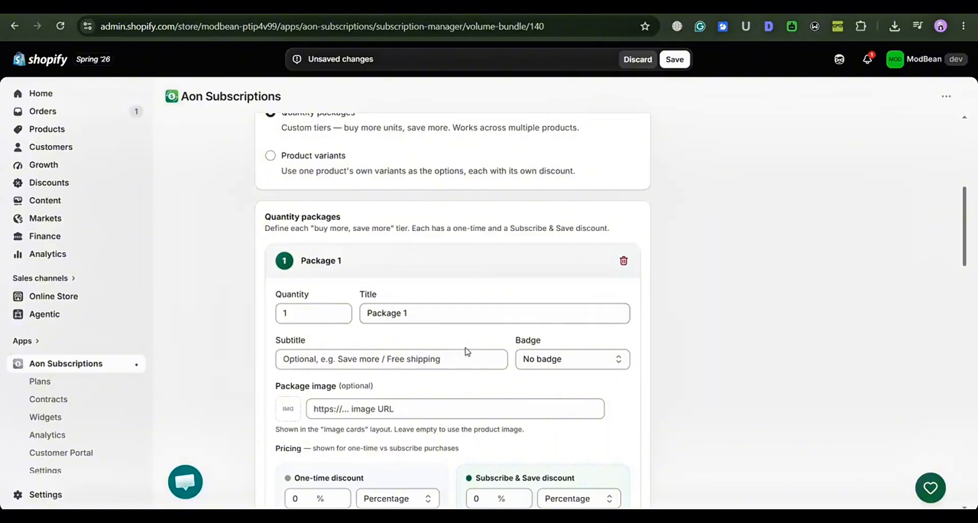
{"action": "scroll", "coordinate": [563, 366], "scroll_direction": "down", "scroll_amount": 4}
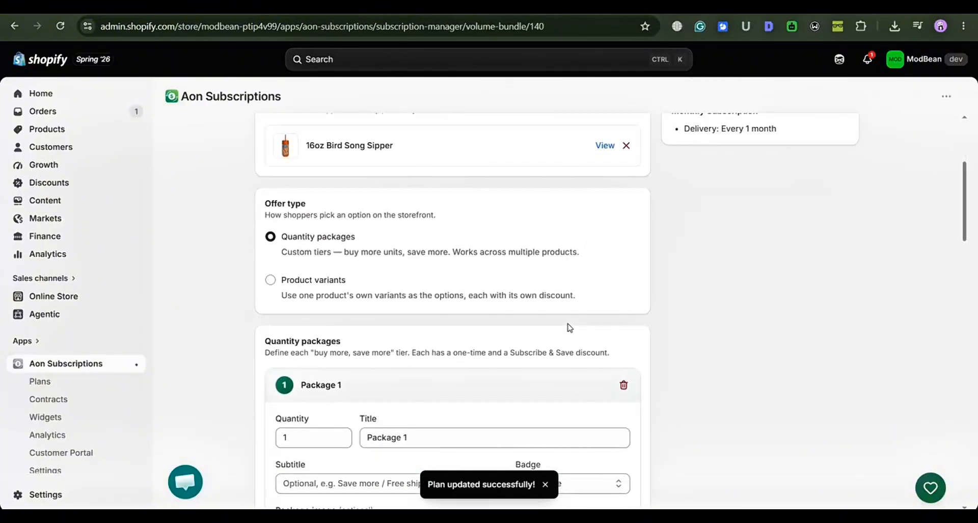
Examine the quantity packages' settings in the volume bundle plan, including the badge choices, package image and discount fields.
{"action": "scroll", "coordinate": [563, 262], "scroll_direction": "down", "scroll_amount": 6}
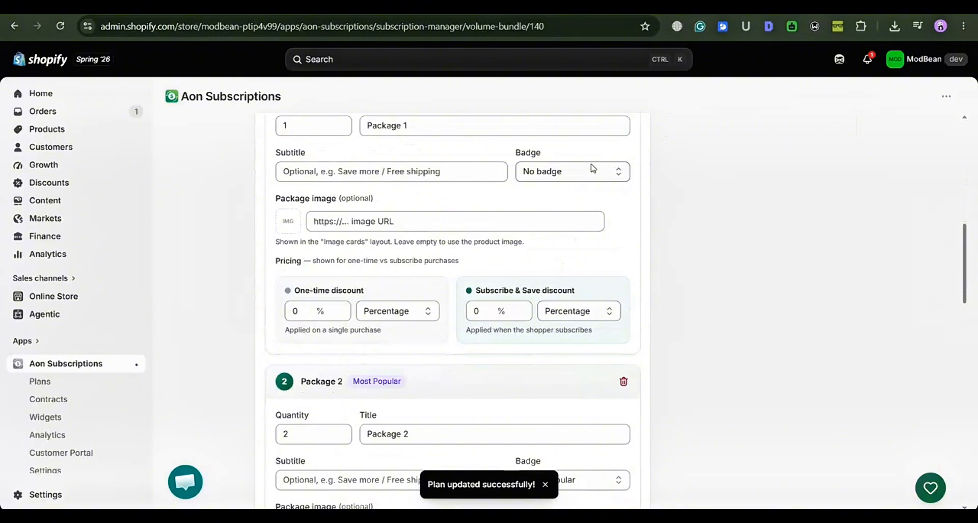
{"action": "left_click", "coordinate": [592, 170]}
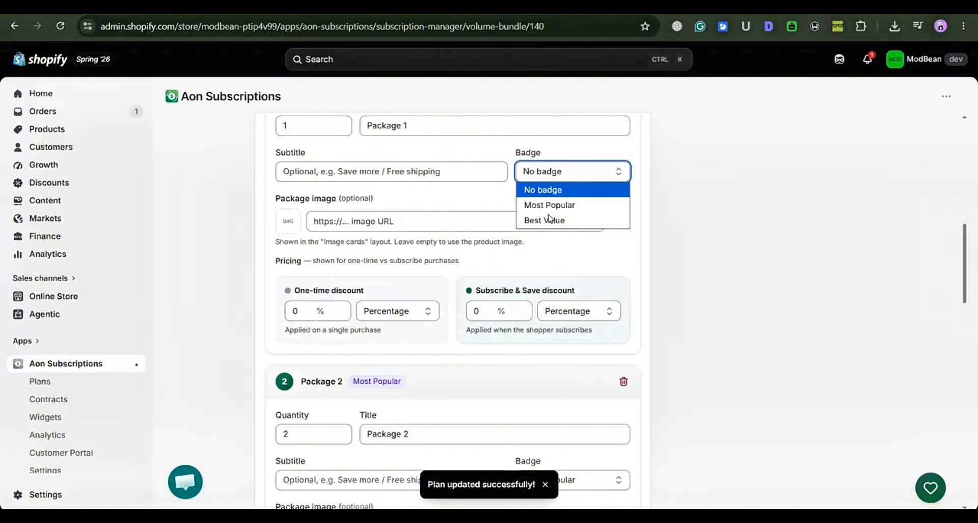
{"action": "left_click", "coordinate": [691, 260]}
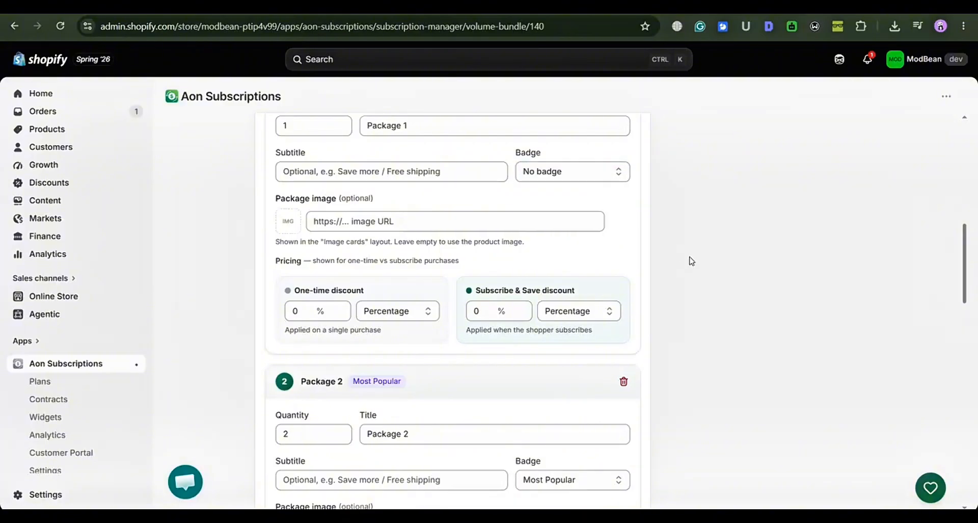
{"action": "left_click_drag", "start_coordinate": [692, 260], "coordinate": [390, 379]}
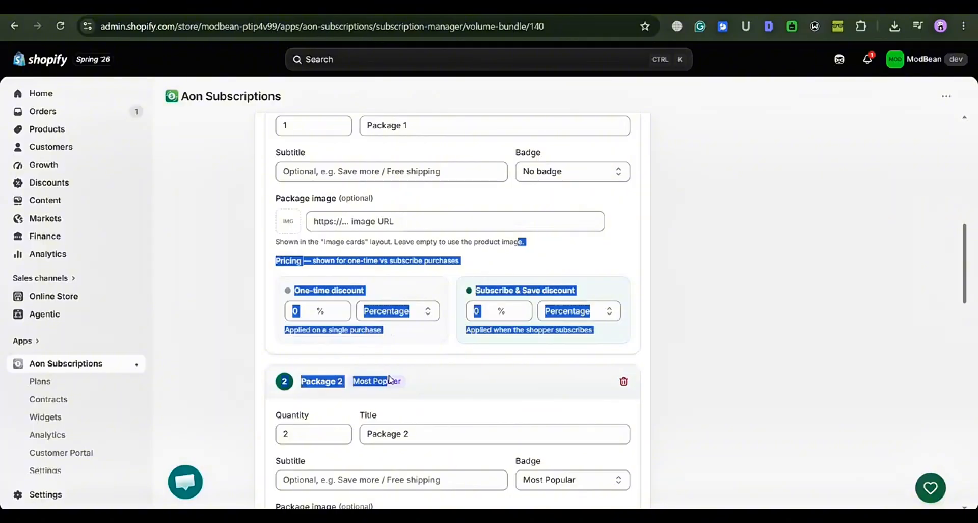
{"action": "left_click", "coordinate": [390, 380]}
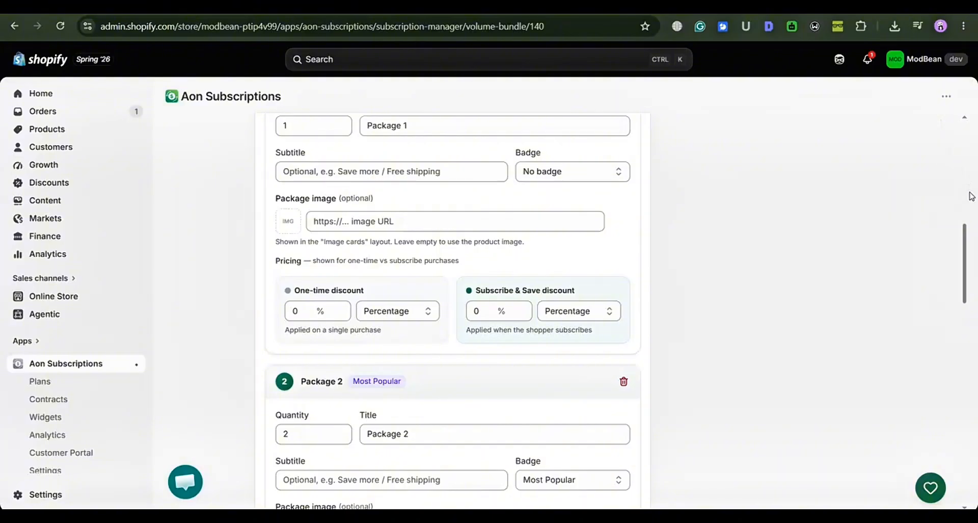
{"action": "left_click_drag", "start_coordinate": [968, 247], "coordinate": [973, 345]}
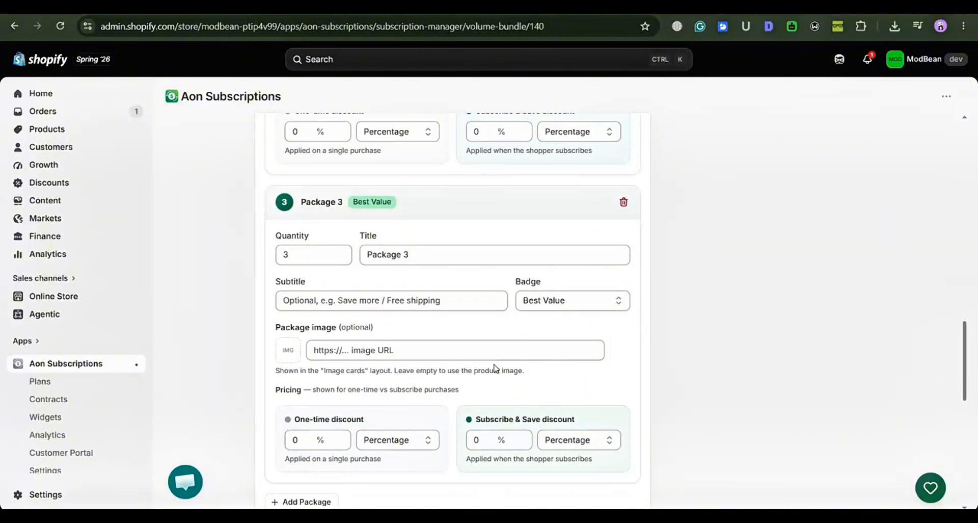
{"action": "scroll", "coordinate": [561, 351], "scroll_direction": "down", "scroll_amount": 1}
{"action": "left_click", "coordinate": [479, 327]}
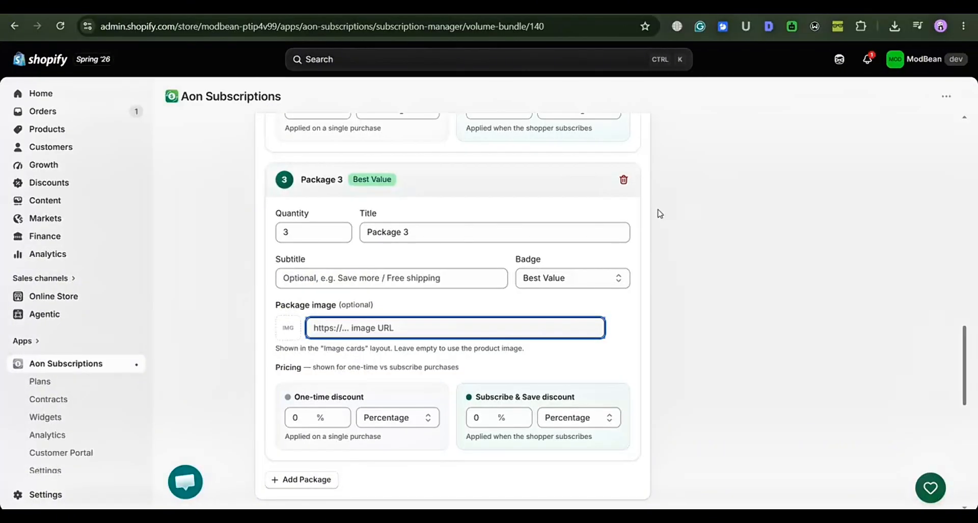
Review the plan's Subscribe & Save benefits and compare them with the benefit lines in the storefront product widget.
{"action": "left_click_drag", "start_coordinate": [964, 344], "coordinate": [962, 413]}
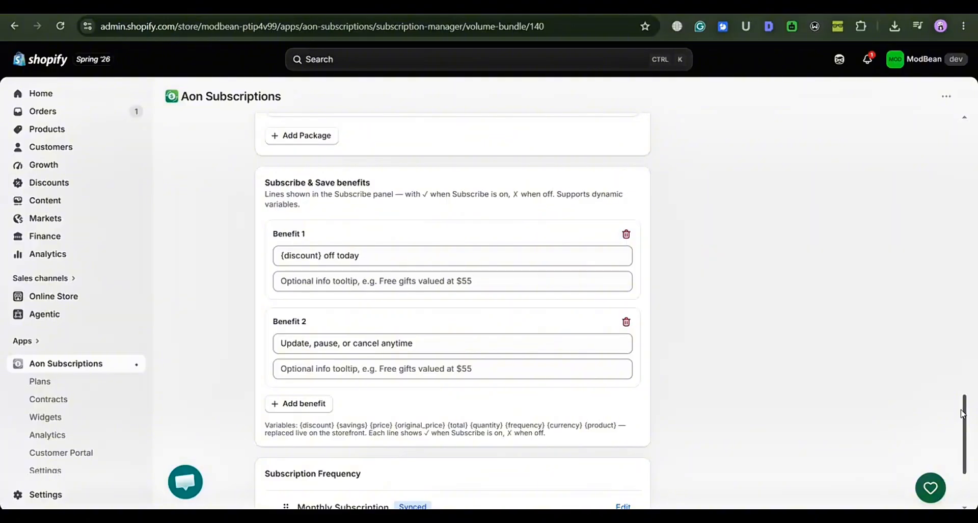
{"action": "left_click_drag", "start_coordinate": [963, 414], "coordinate": [963, 427]}
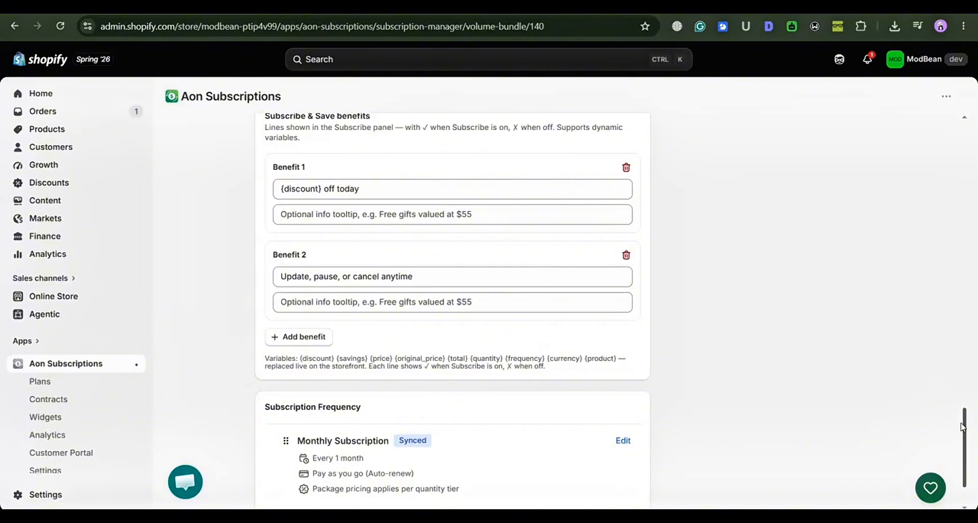
{"action": "left_click_drag", "start_coordinate": [963, 426], "coordinate": [962, 418]}
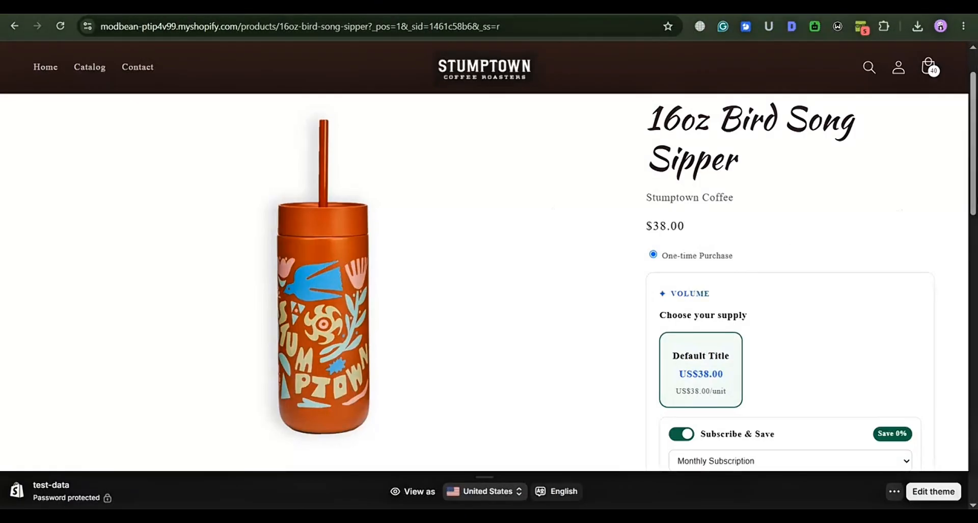
{"action": "scroll", "coordinate": [834, 228], "scroll_direction": "down", "scroll_amount": 5}
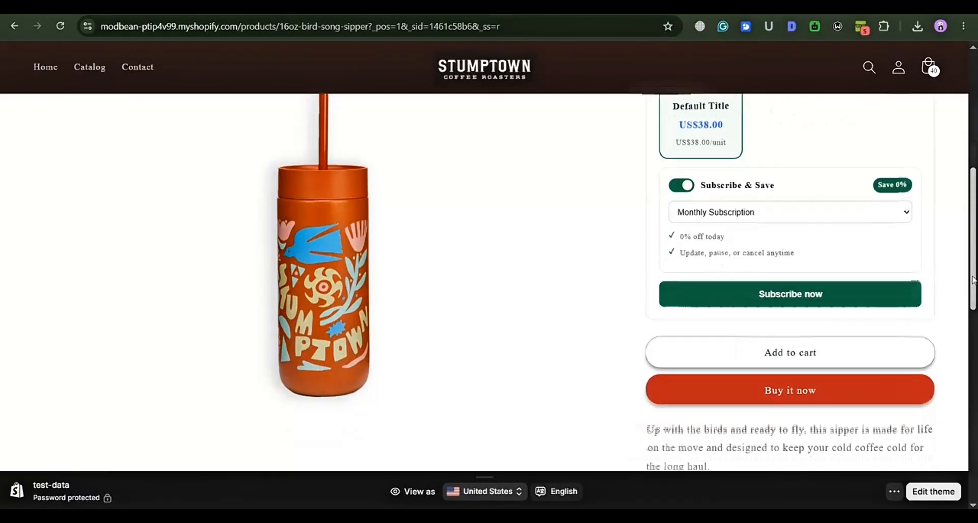
{"action": "scroll", "coordinate": [834, 228], "scroll_direction": "up", "scroll_amount": 1}
{"action": "left_click_drag", "start_coordinate": [820, 271], "coordinate": [647, 242]}
{"action": "left_click", "coordinate": [639, 238]}
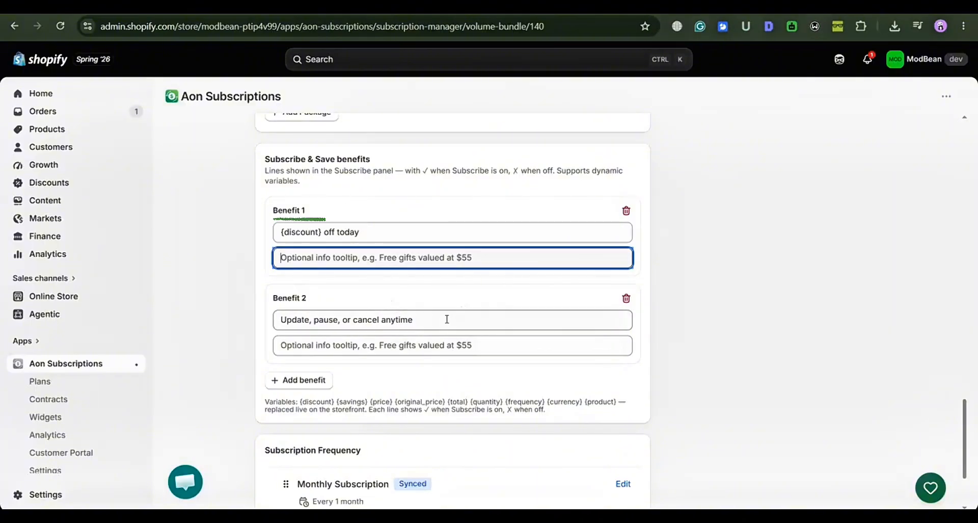
{"action": "left_click", "coordinate": [641, 395]}
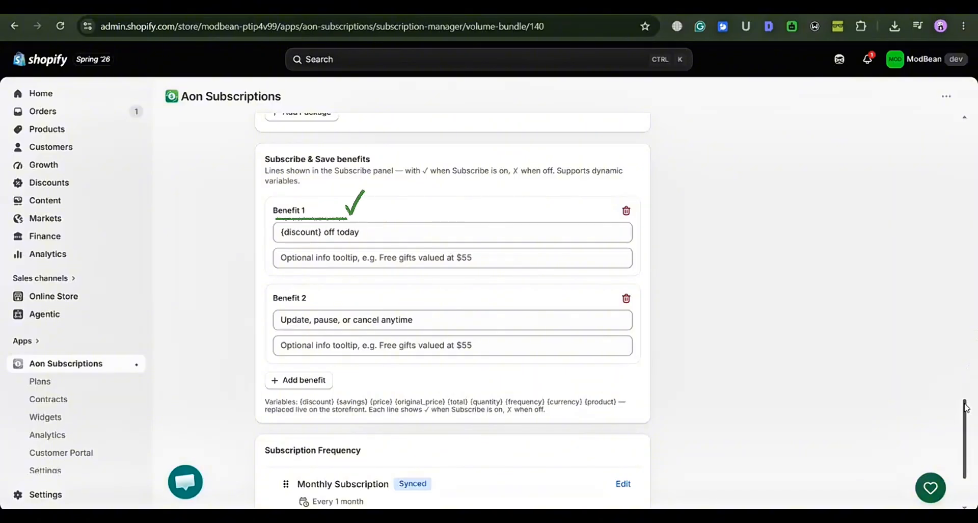
Open the Monthly Subscription frequency for editing, review its display, billing and order frequency settings, and close it without saving.
{"action": "scroll", "coordinate": [964, 398], "scroll_direction": "down", "scroll_amount": 3}
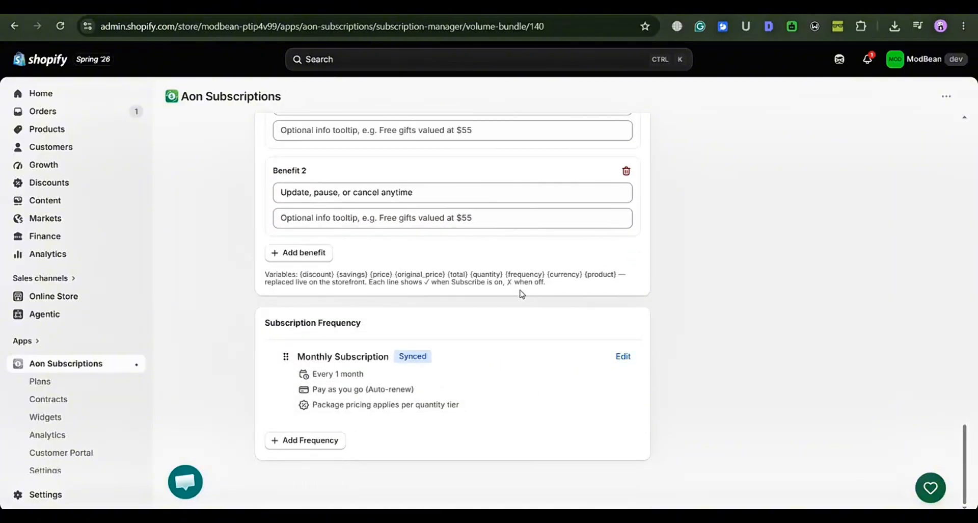
{"action": "left_click", "coordinate": [626, 362]}
{"action": "left_click", "coordinate": [434, 305]}
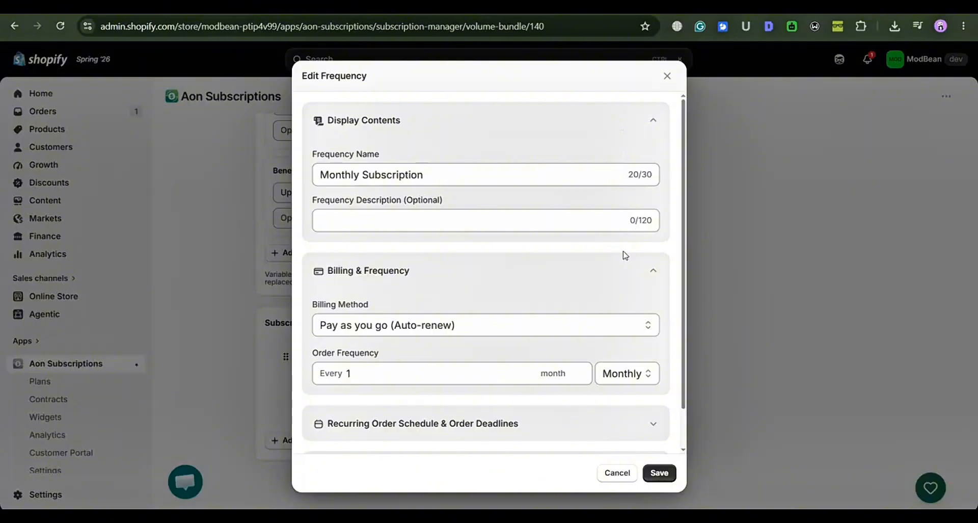
{"action": "scroll", "coordinate": [625, 255], "scroll_direction": "down", "scroll_amount": 2}
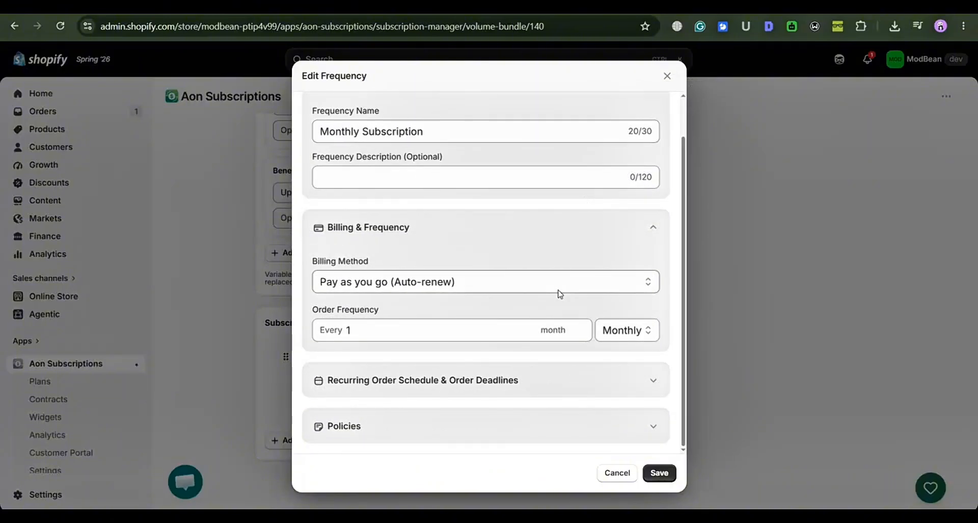
{"action": "left_click", "coordinate": [667, 76]}
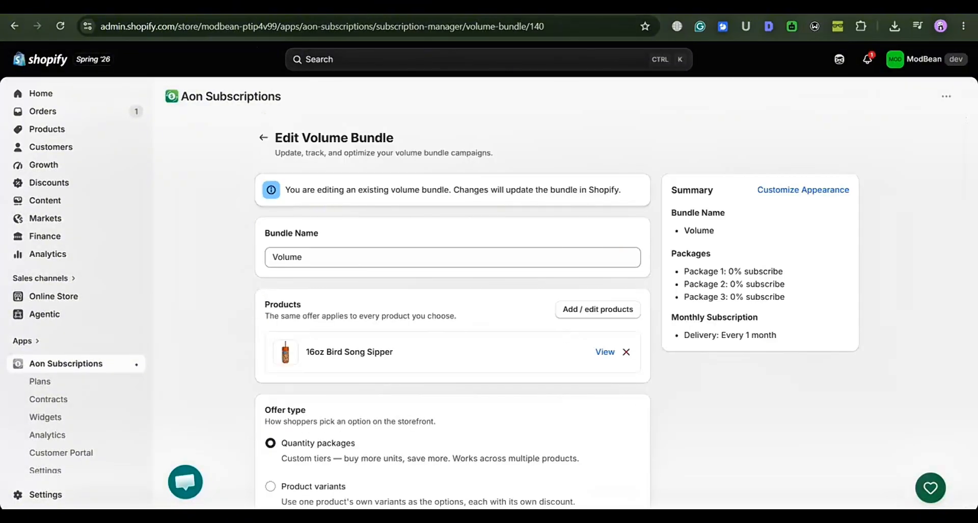
Switch to the 16oz Bird Song Sipper storefront page and view its volume bundle widget.
{"action": "left_click", "coordinate": [257, 7]}
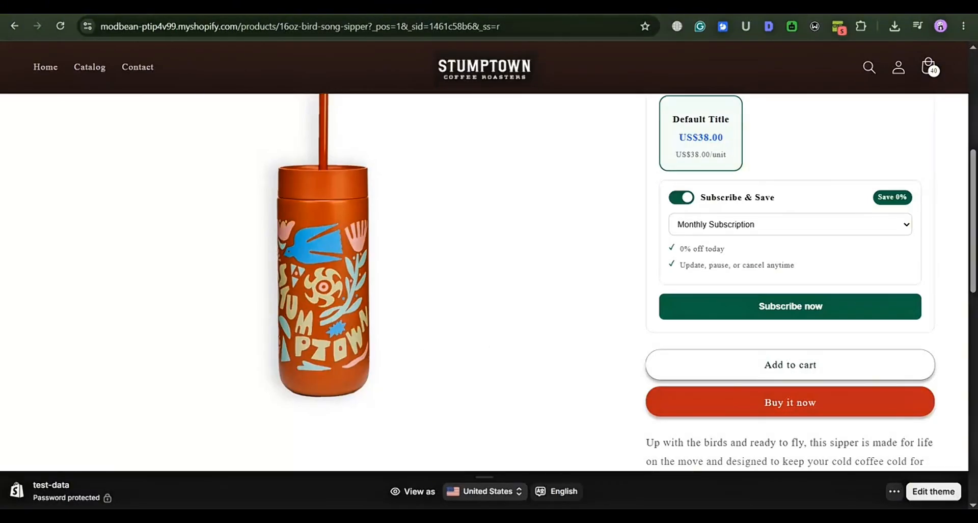
{"action": "scroll", "coordinate": [790, 273], "scroll_direction": "up", "scroll_amount": 2}
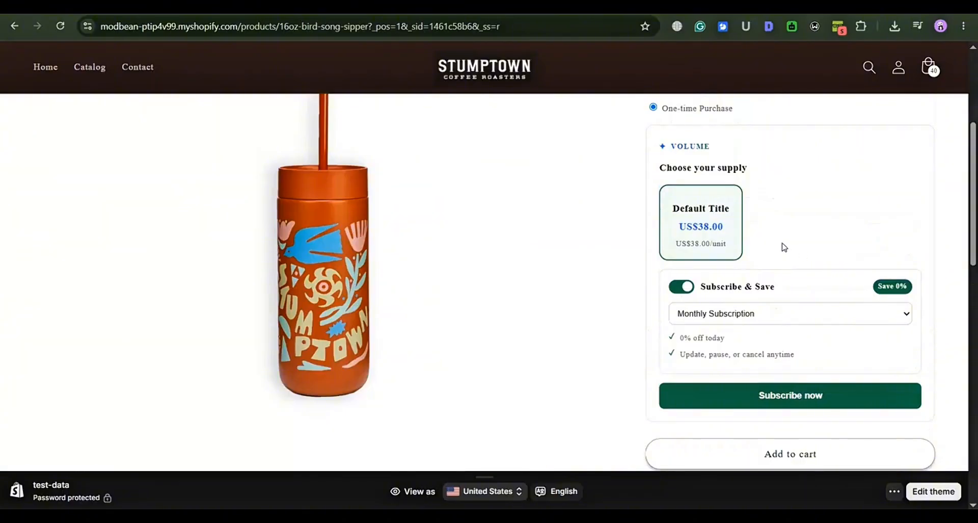